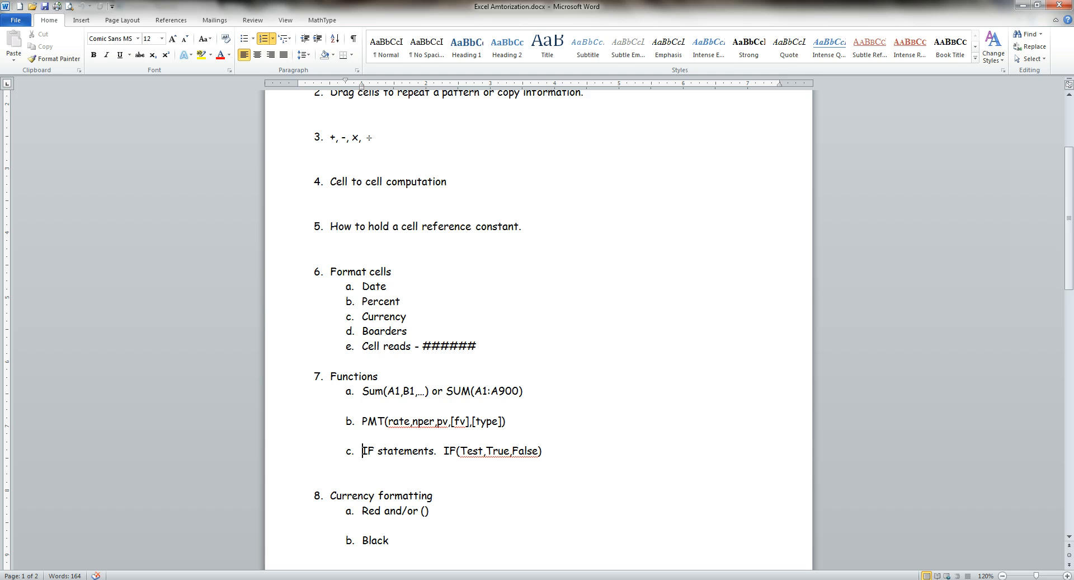
# - Switch to the Excel workbook Book1 and clear the contents of cells C1 to C3
pyautogui.hotkey('alt', 'Tab')
pyautogui.moveTo(283, 132); pyautogui.dragTo(284, 186)
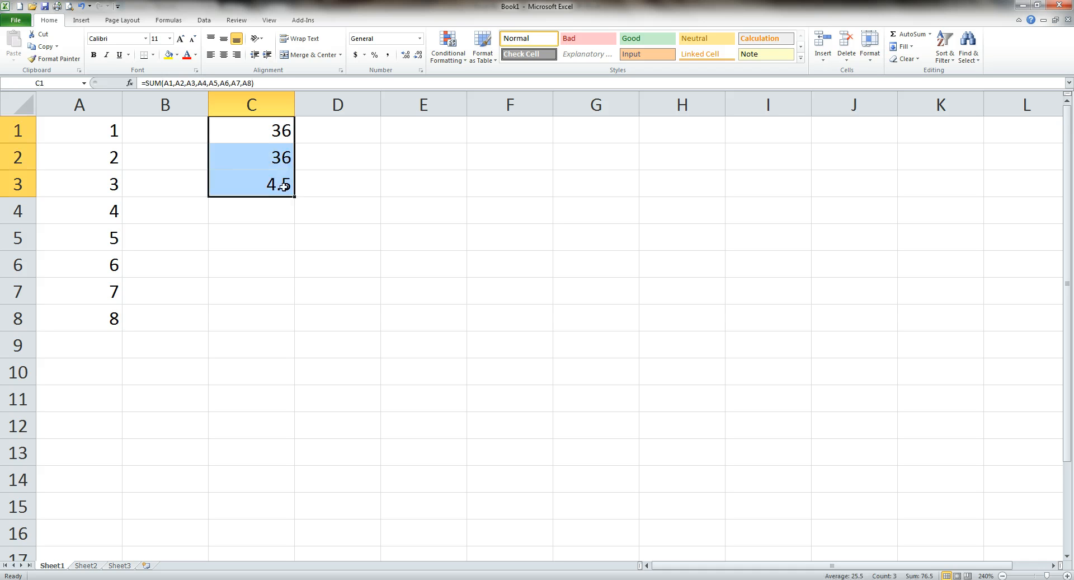
pyautogui.press('Delete')
pyautogui.click(257, 258)
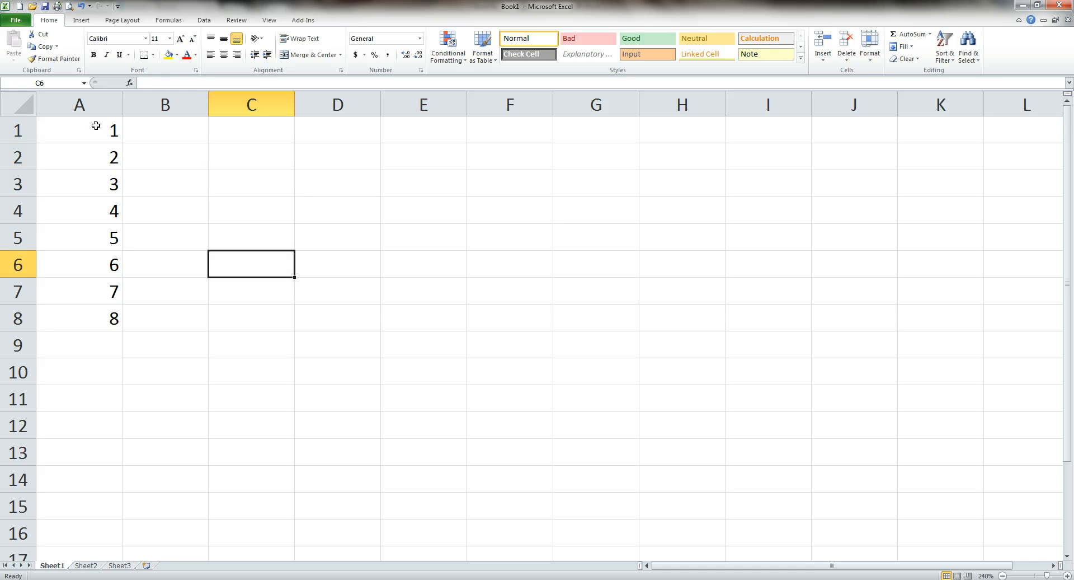
# - Enter a SUM formula in C1 that lists cells A1 through A8 as separate comma-separated arguments: =SUM(A1,A2,A3,A4,A5,A6,A7,A8)
pyautogui.click(241, 137)
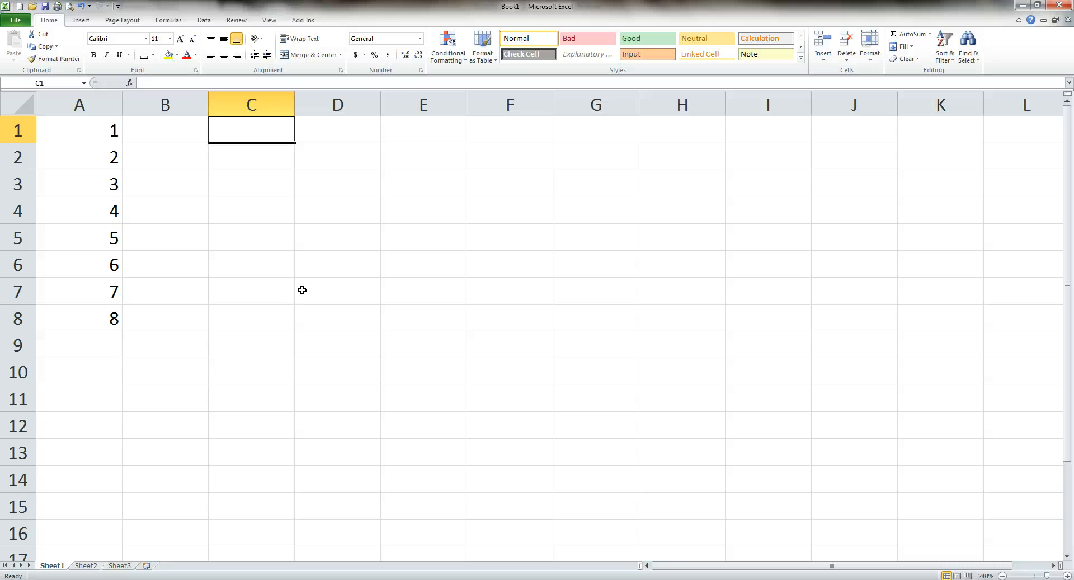
pyautogui.write('=')
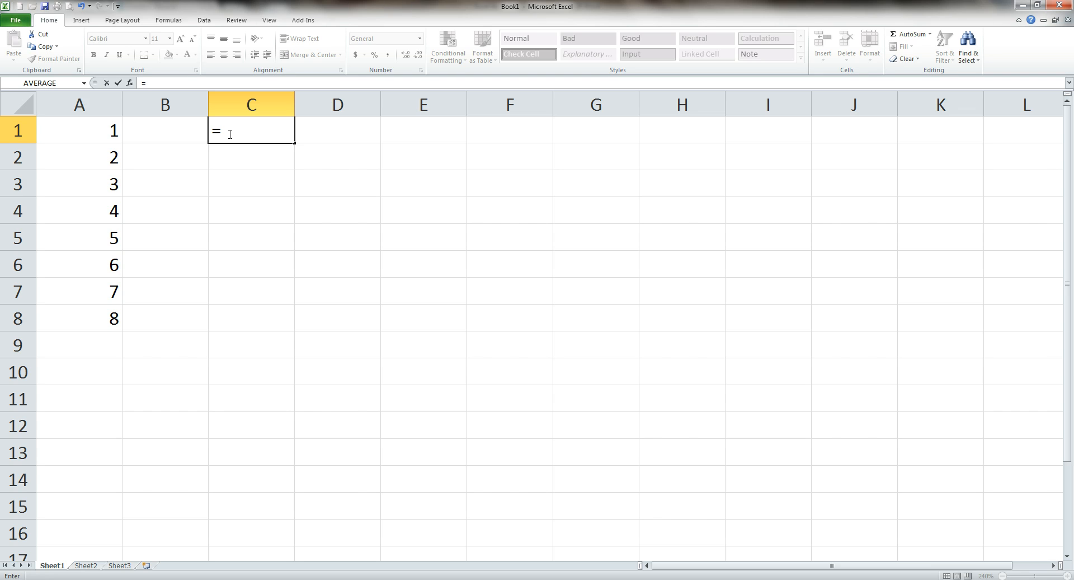
pyautogui.write('SUM')
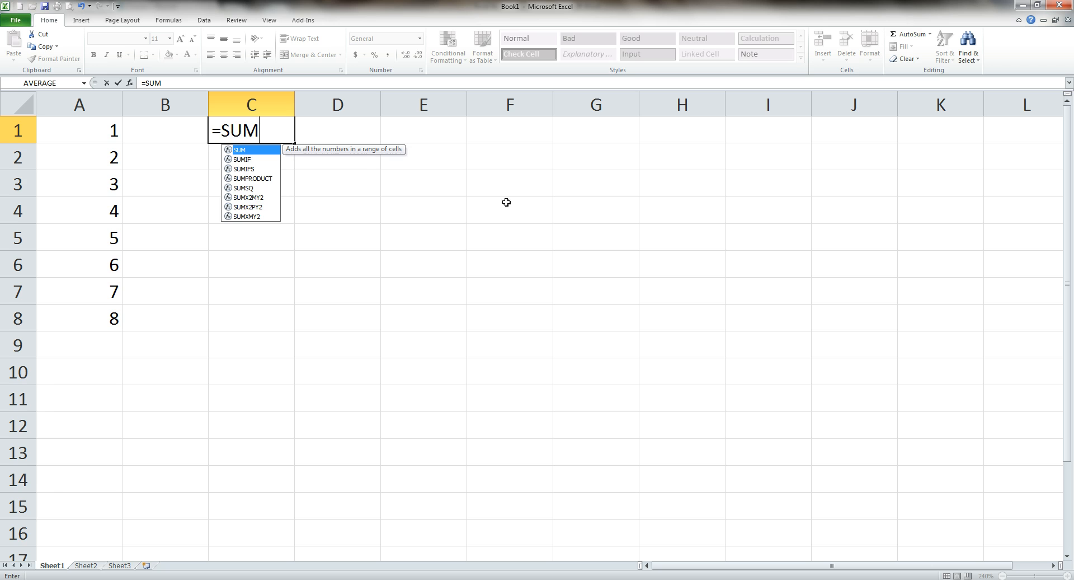
pyautogui.write('(')
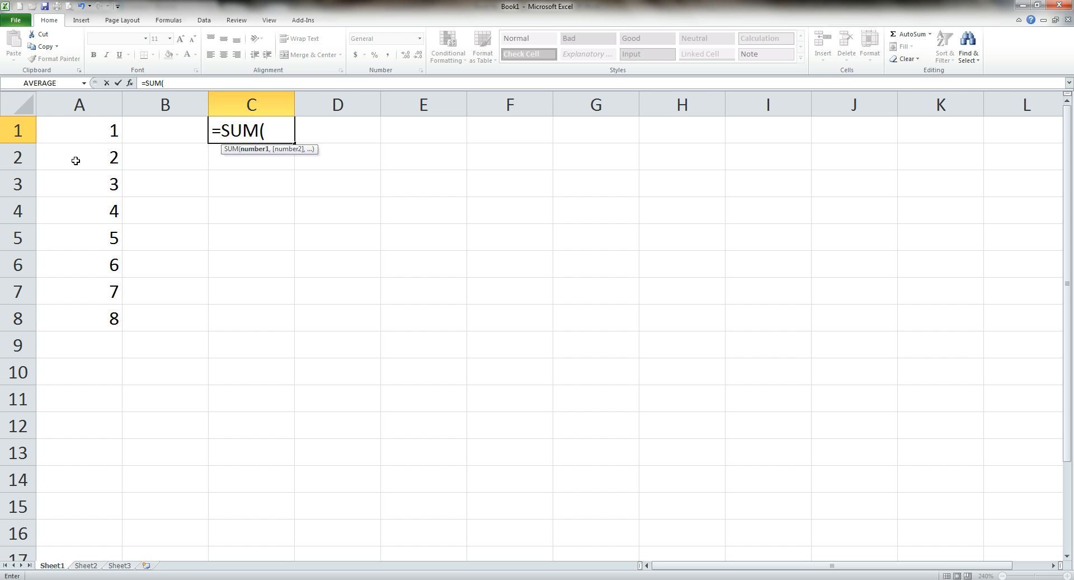
pyautogui.click(93, 138)
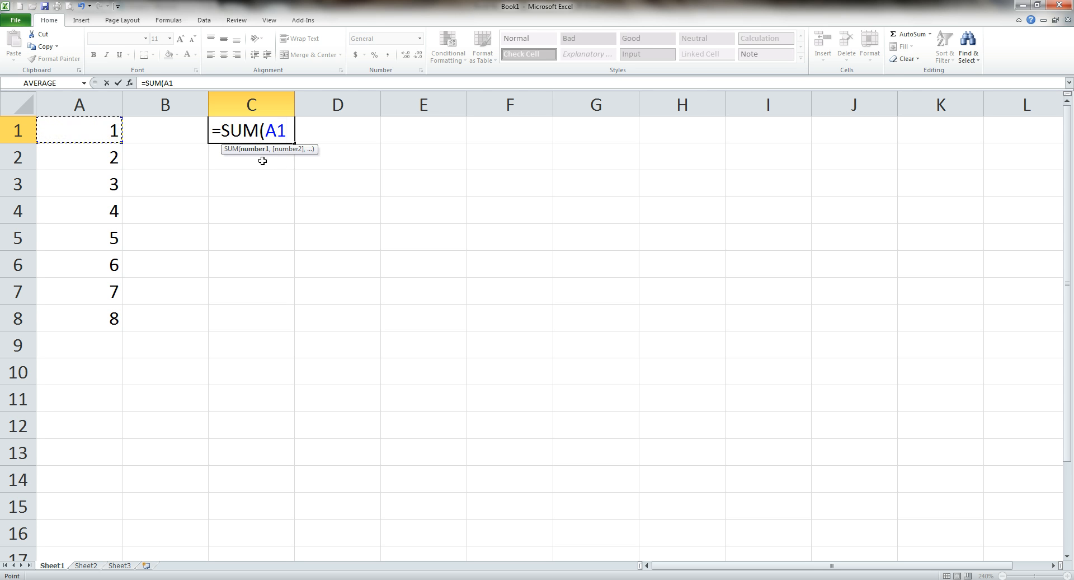
pyautogui.write(',')
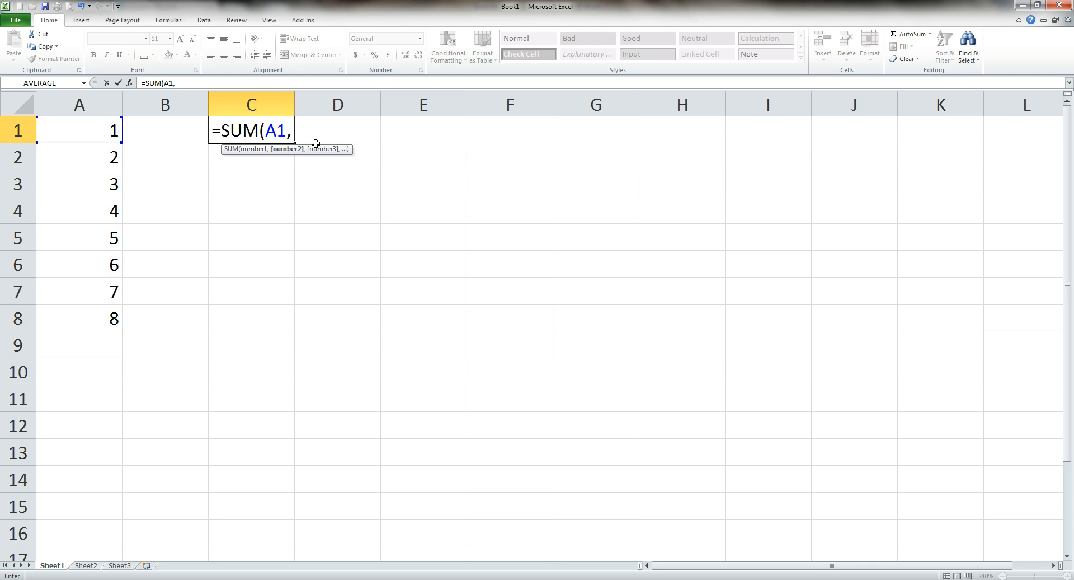
pyautogui.click(87, 158)
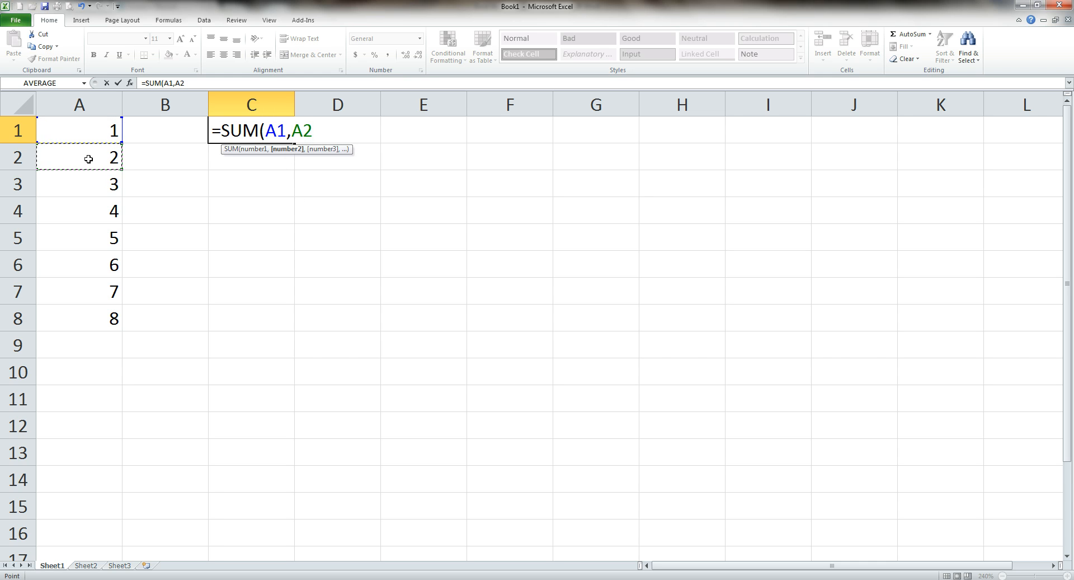
pyautogui.write(',')
pyautogui.click(86, 182)
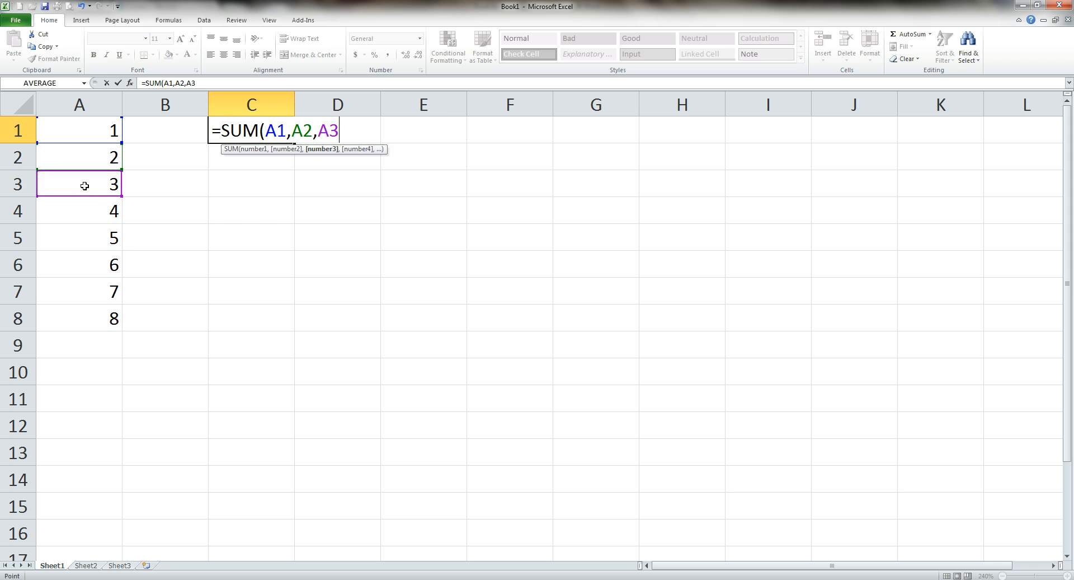
pyautogui.write(',')
pyautogui.click(86, 214)
pyautogui.write(',')
pyautogui.click(90, 238)
pyautogui.write(',')
pyautogui.click(90, 264)
pyautogui.write(',')
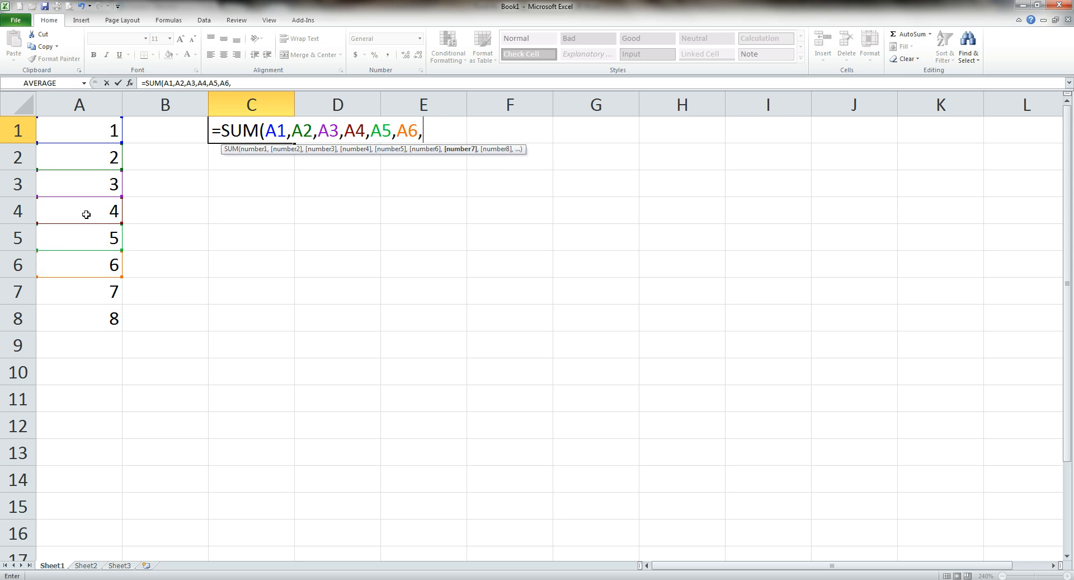
pyautogui.click(90, 318)
pyautogui.click(90, 291)
pyautogui.write(',')
pyautogui.click(84, 313)
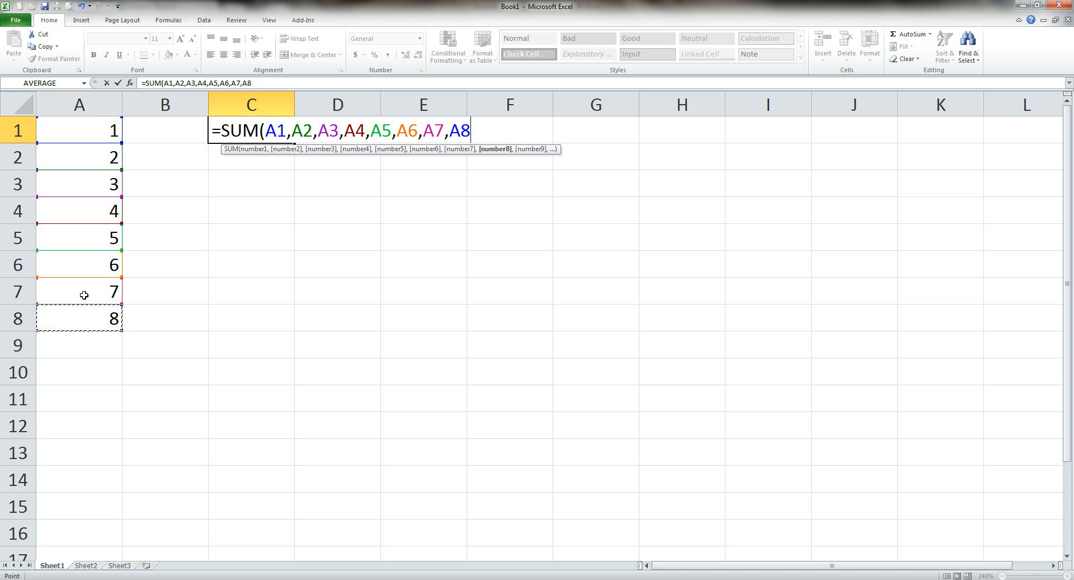
pyautogui.write(')')
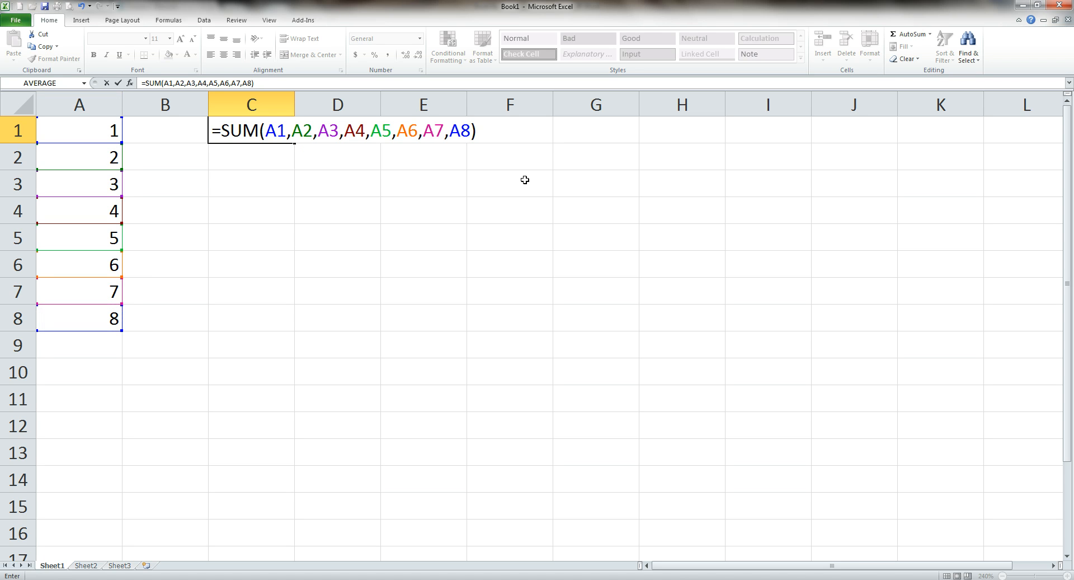
pyautogui.press('Return')
pyautogui.click(276, 130)
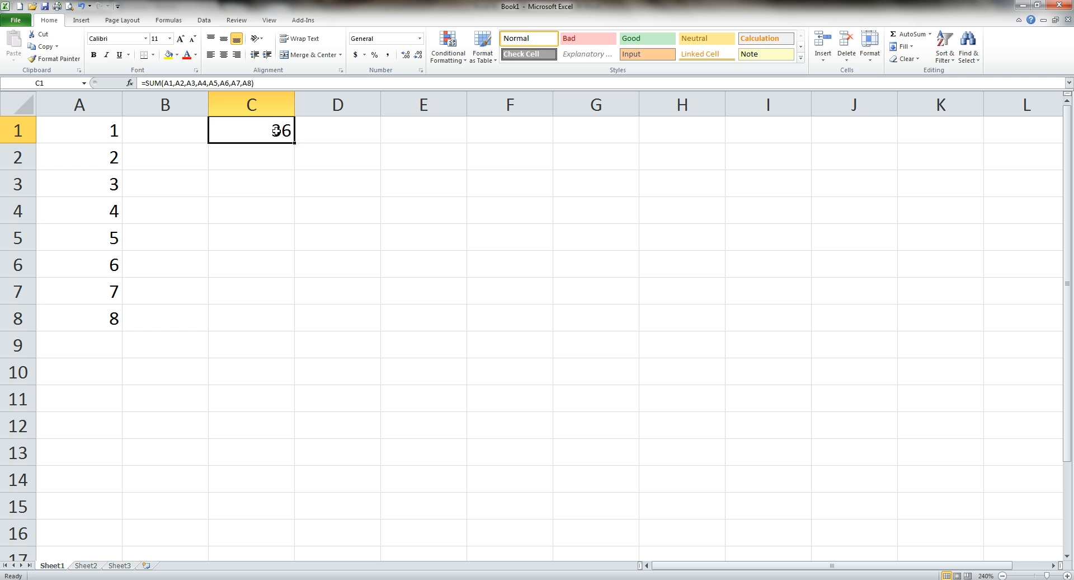
# - Enter a SUM formula in C2 that adds the same numbers as a range: =SUM(A1:A8)
pyautogui.click(251, 158)
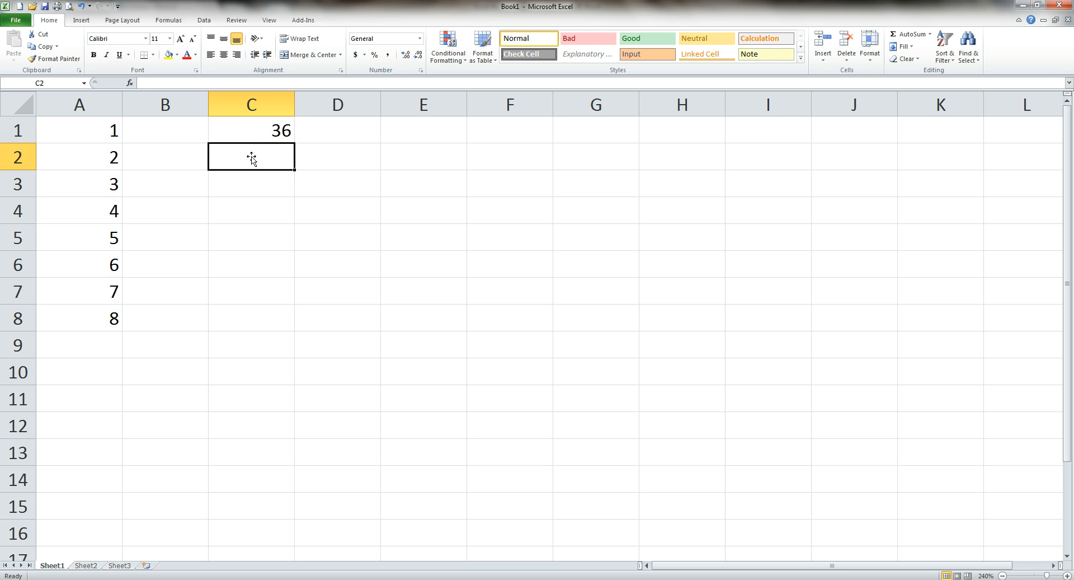
pyautogui.write('=SUM(')
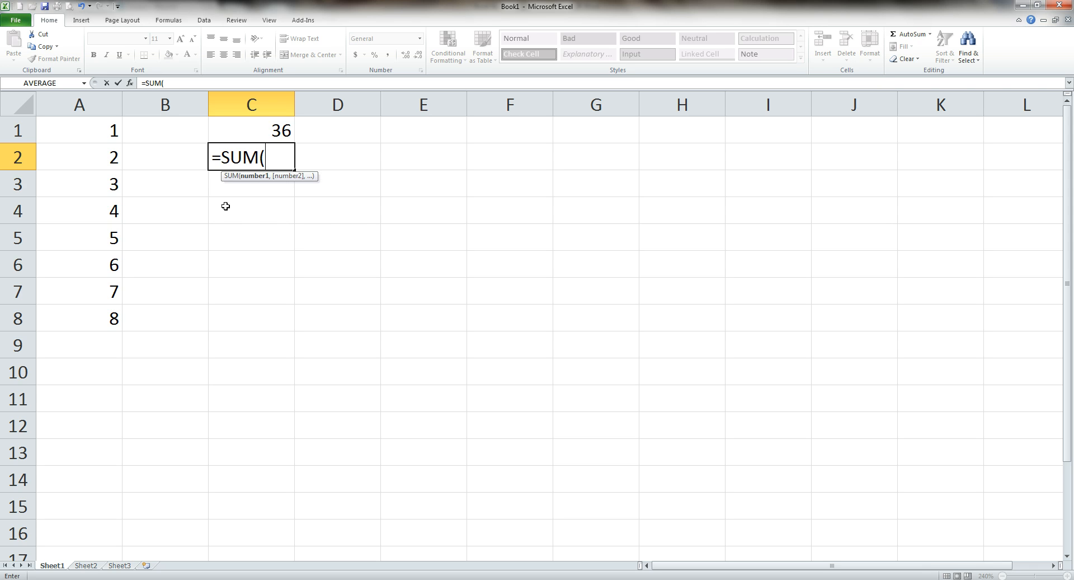
pyautogui.click(82, 123)
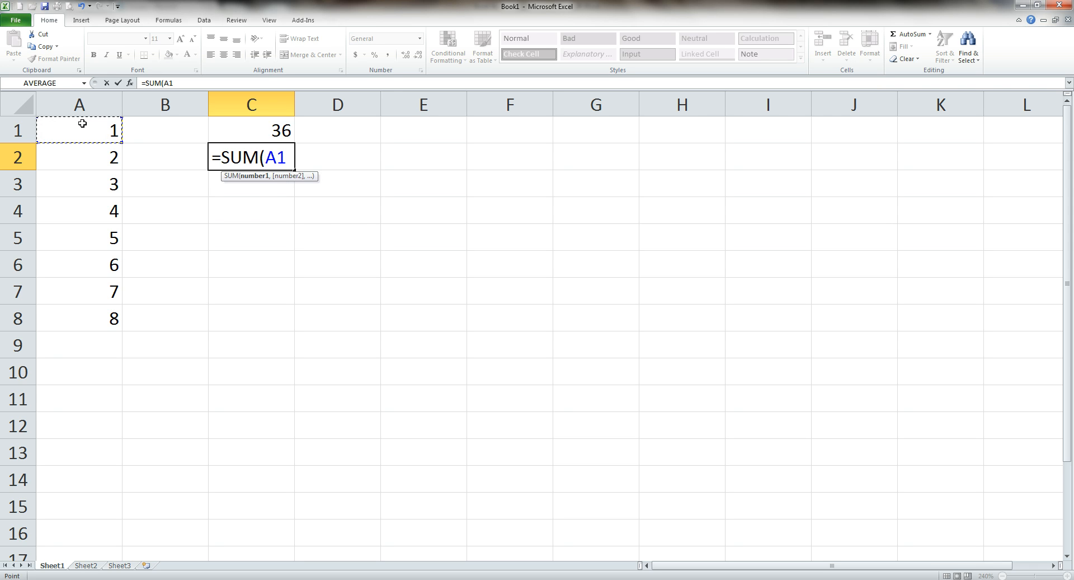
pyautogui.moveTo(82, 126); pyautogui.dragTo(61, 316)
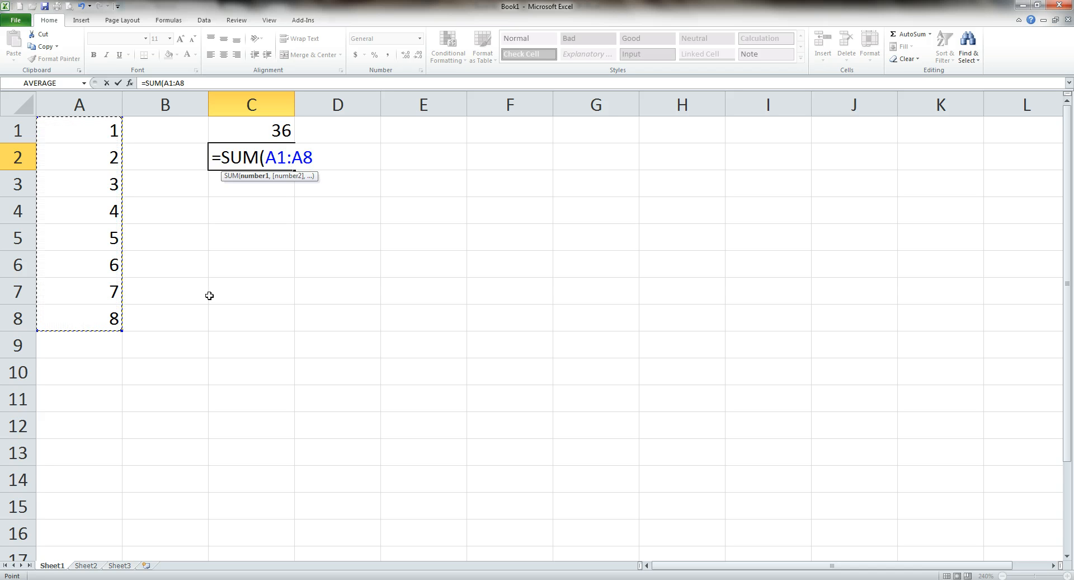
pyautogui.write(')')
pyautogui.press('Return')
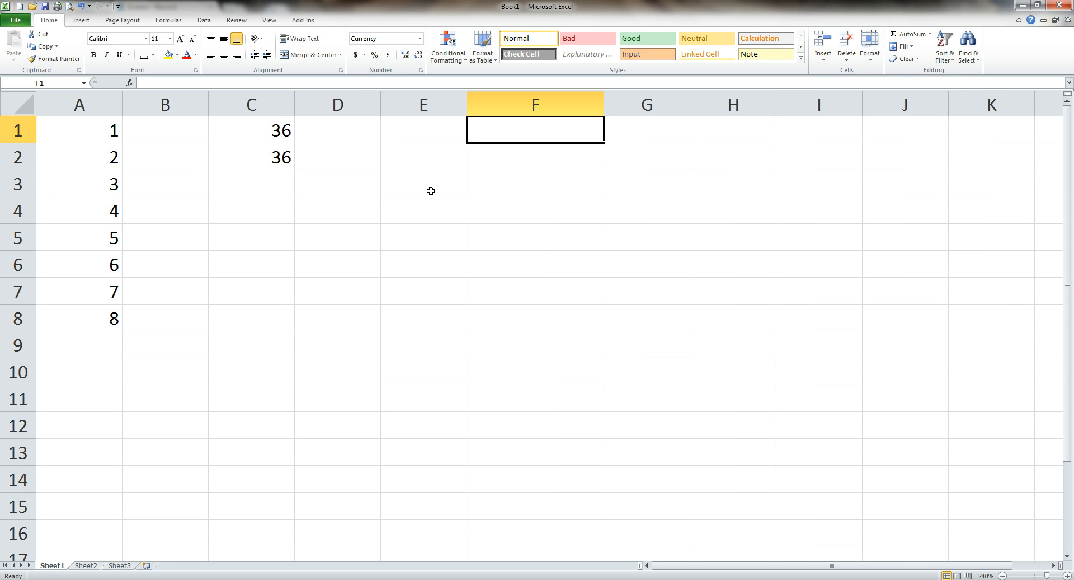
pyautogui.write('=PMT(')
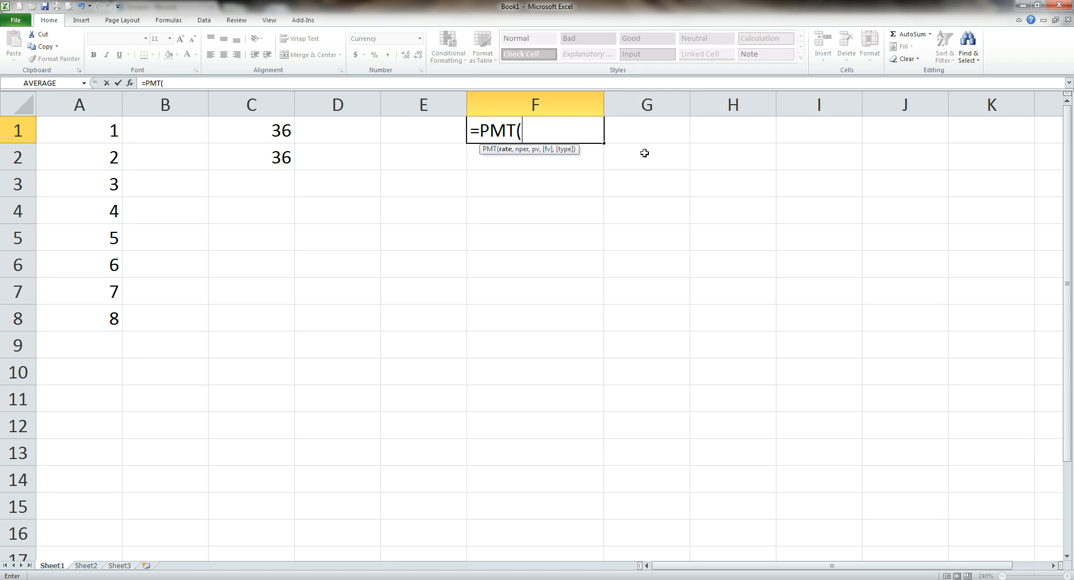
pyautogui.press('BackSpace')
pyautogui.press('BackSpace')
pyautogui.press('BackSpace')
pyautogui.press('Escape')
# - Enter the loan rate note "5% interest" in cell E1
pyautogui.click(413, 137)
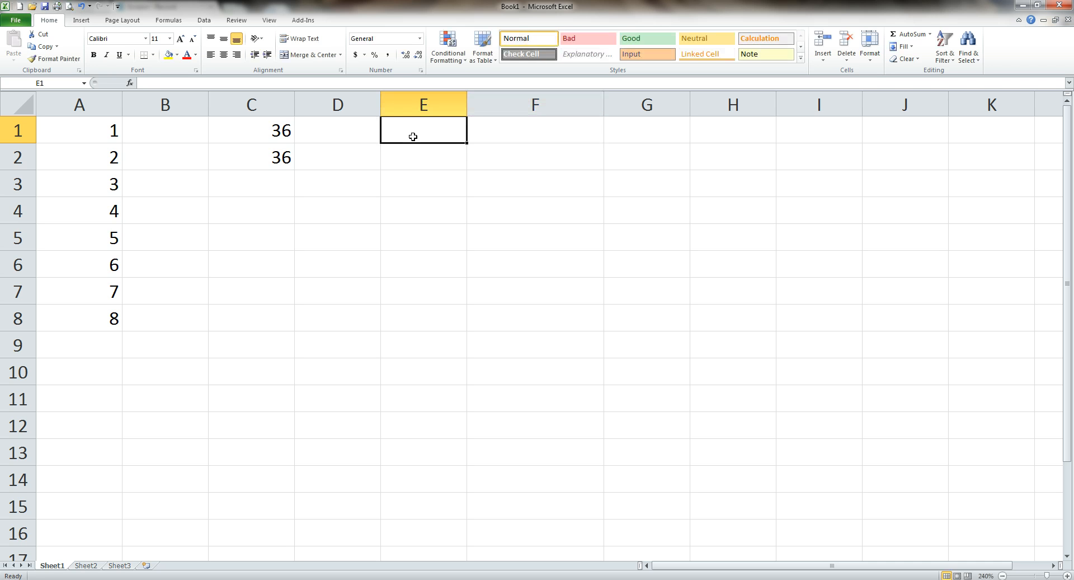
pyautogui.write('6%')
pyautogui.press('BackSpace')
pyautogui.press('BackSpace')
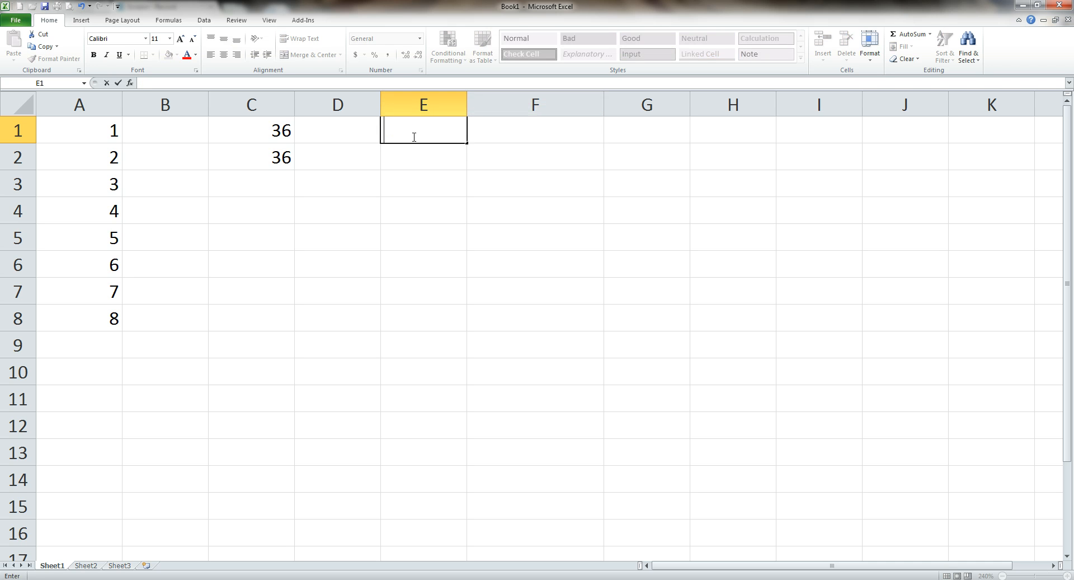
pyautogui.write('5% interest')
pyautogui.press('Return')
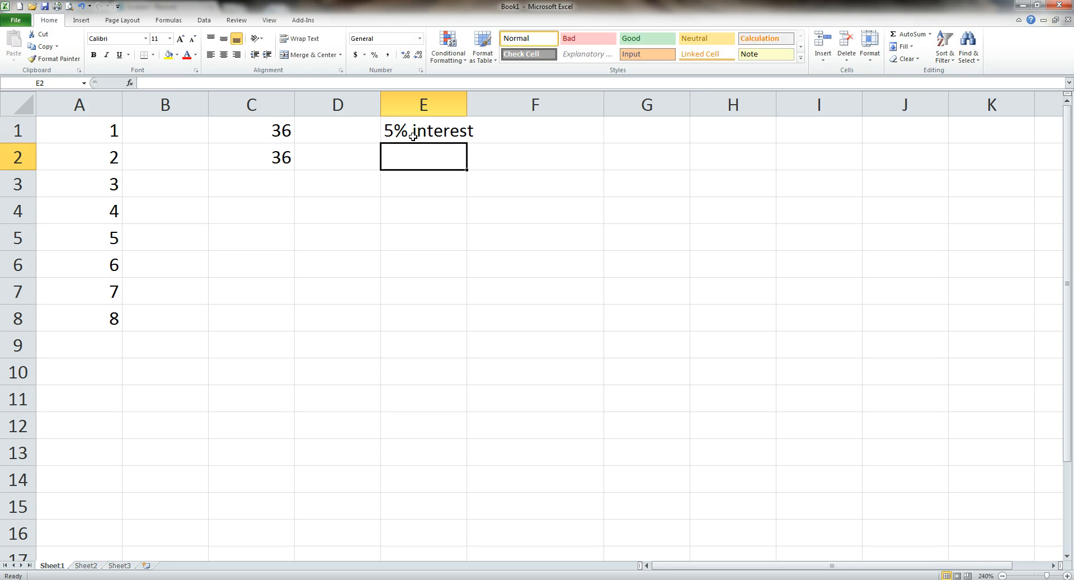
# - Enter the loan amount $400000 in cell E2 and autofit the width of column E
pyautogui.write('4')
pyautogui.press('BackSpace')
pyautogui.write('$')
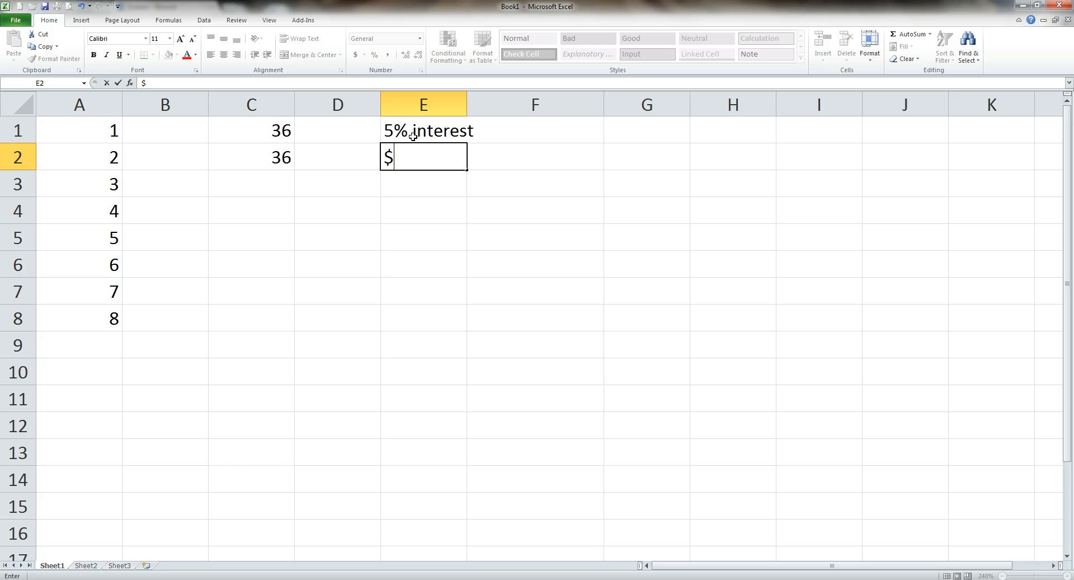
pyautogui.write('400000')
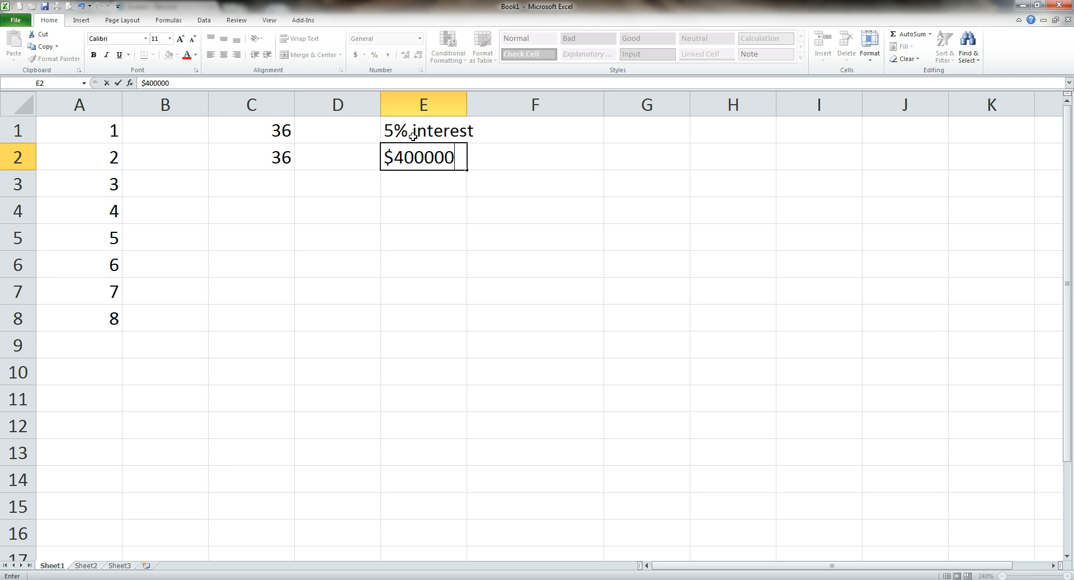
pyautogui.press('Return')
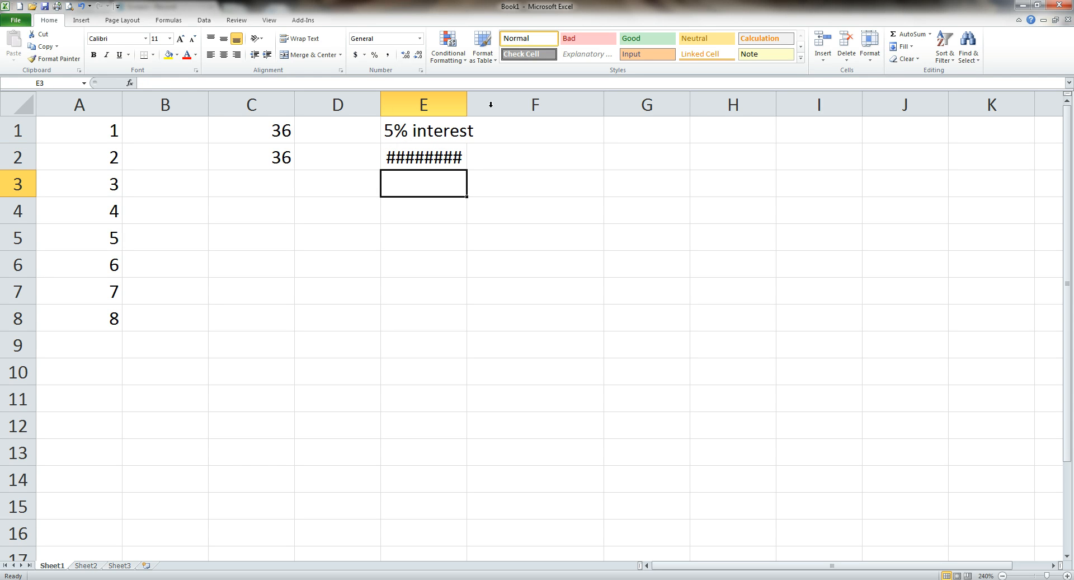
pyautogui.doubleClick(467, 104)
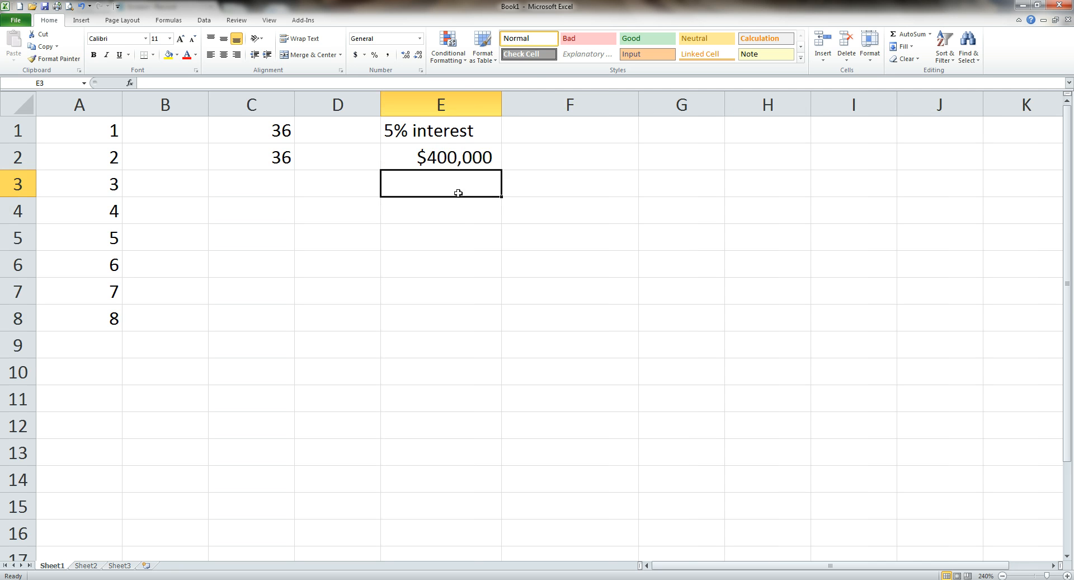
# - Enter the loan term "30 Years" in cell E3
pyautogui.write('30 Years')
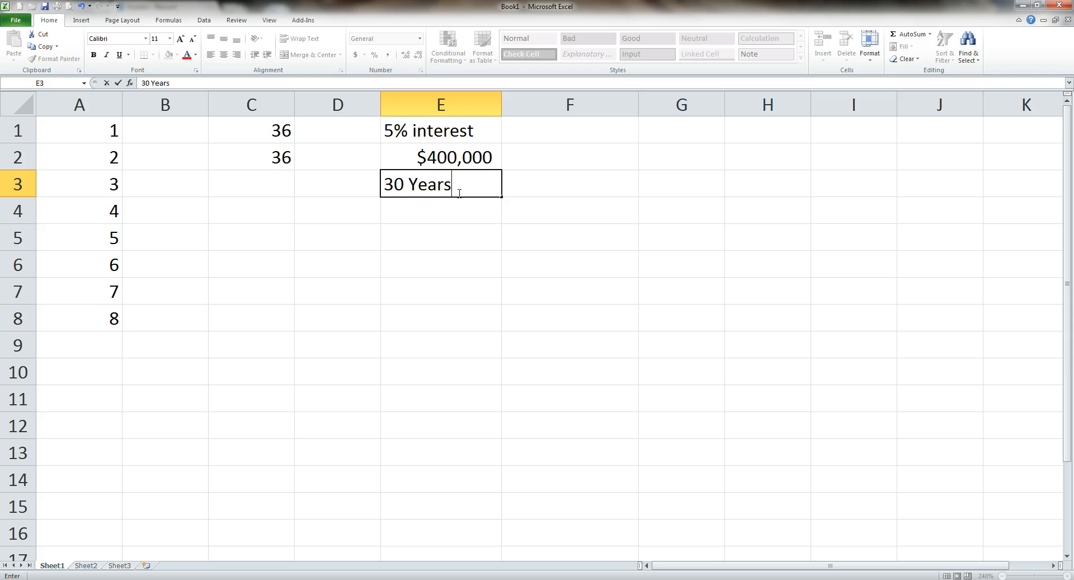
pyautogui.click(551, 140)
pyautogui.click(404, 216)
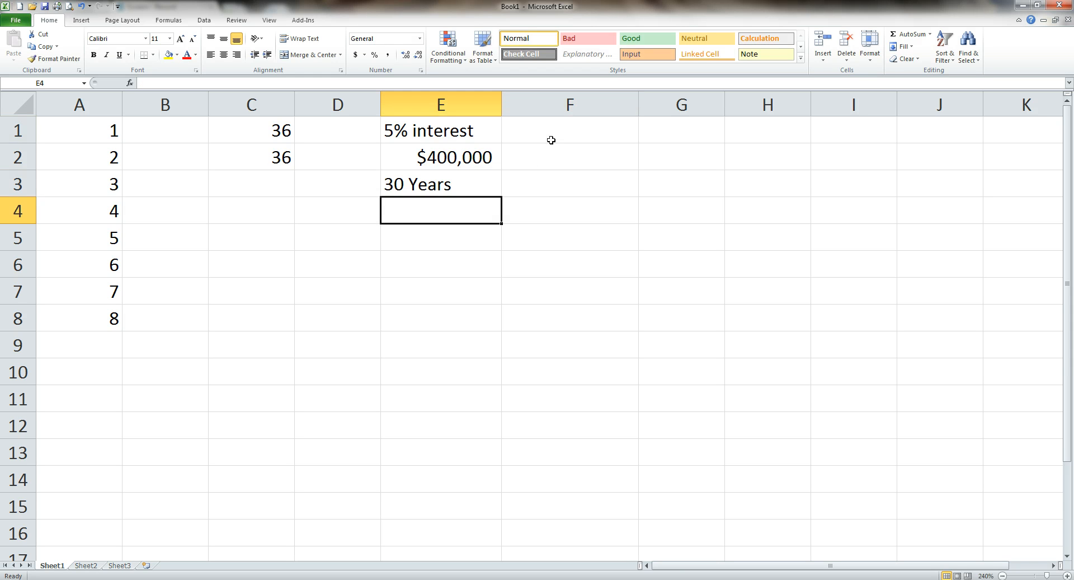
# - Enter "Monthly compounding." in cell E4 and widen column E so the text fits
pyautogui.write('Month')
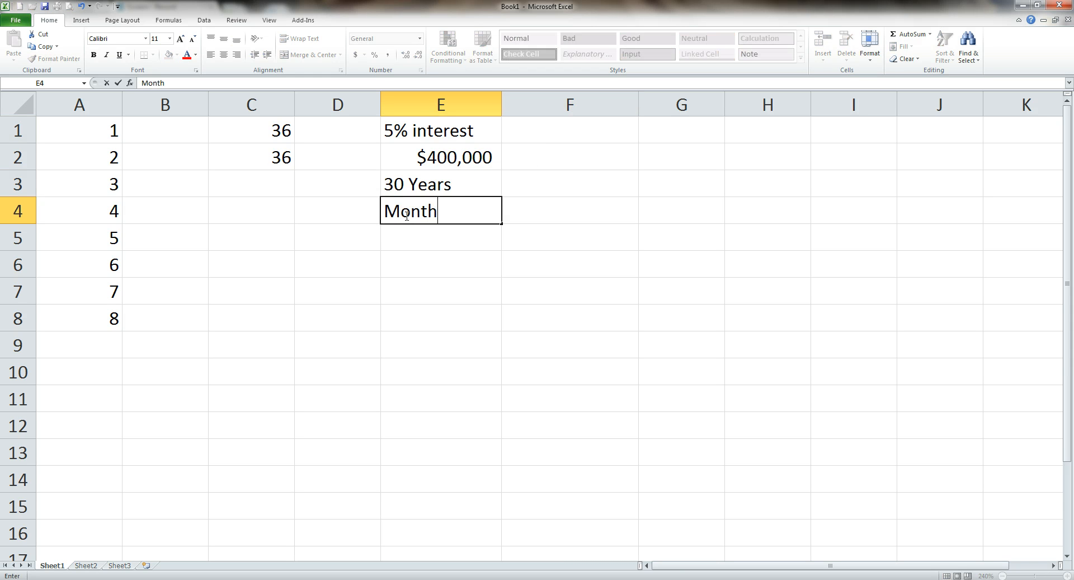
pyautogui.write('ly compoun')
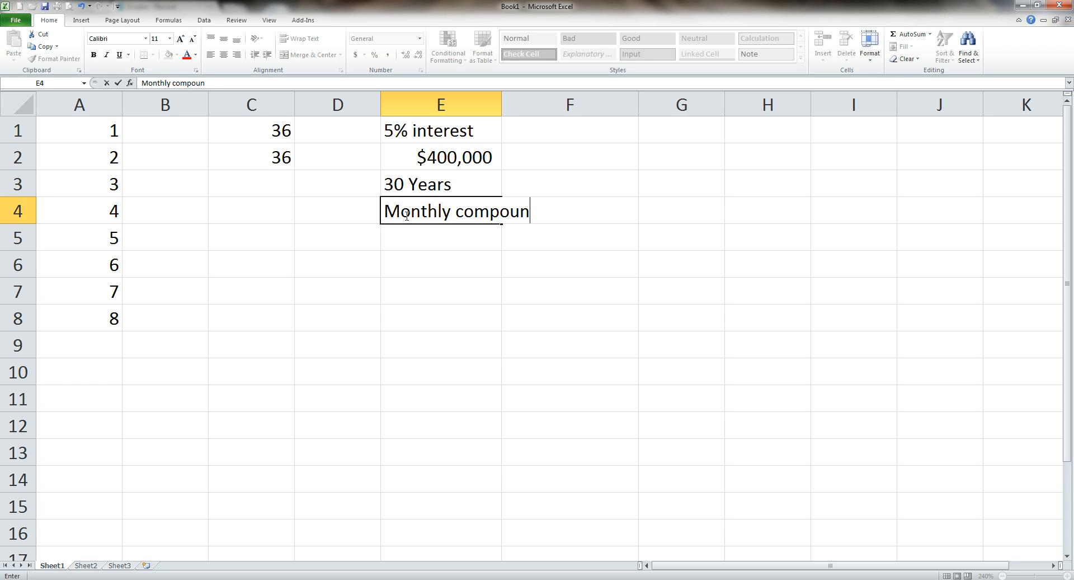
pyautogui.write('ding.')
pyautogui.press('Return')
pyautogui.moveTo(502, 104); pyautogui.dragTo(579, 105)
# - Start a PMT formula in cell F1 with the monthly interest rate .05/12 as its rate argument
pyautogui.click(504, 120)
pyautogui.write('=')
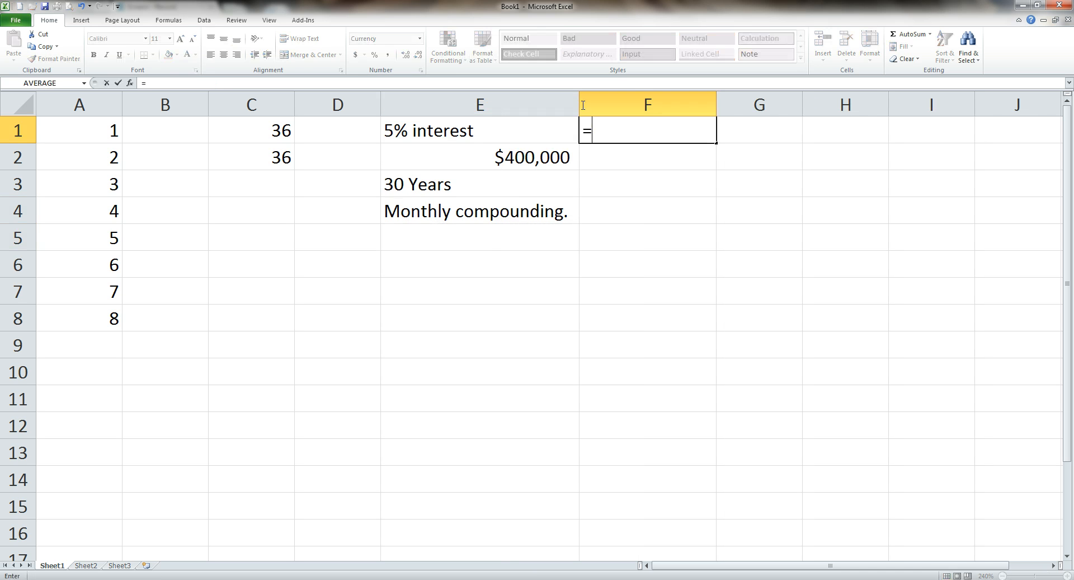
pyautogui.write('PMT')
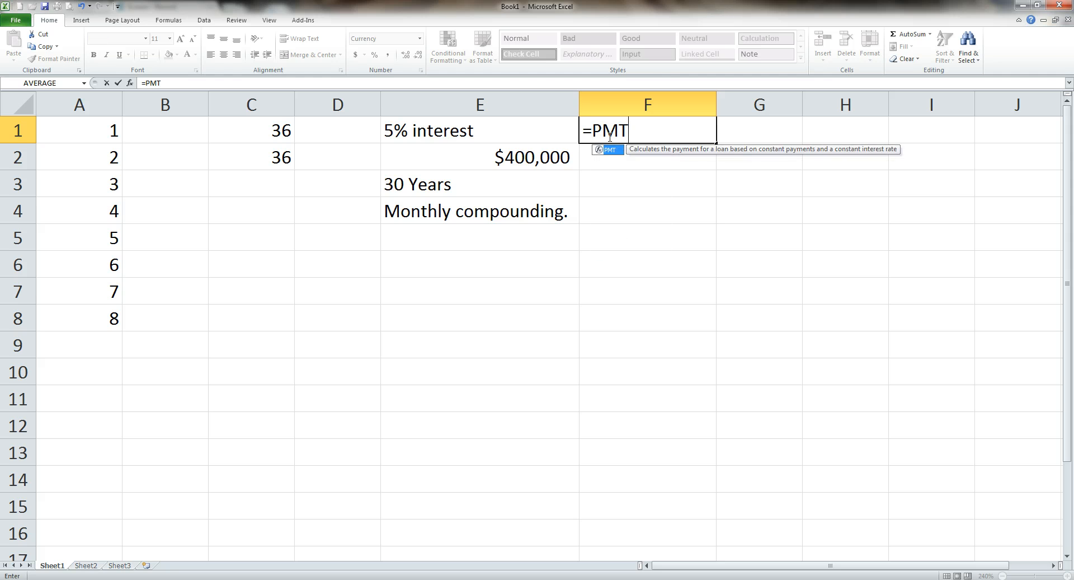
pyautogui.write('(')
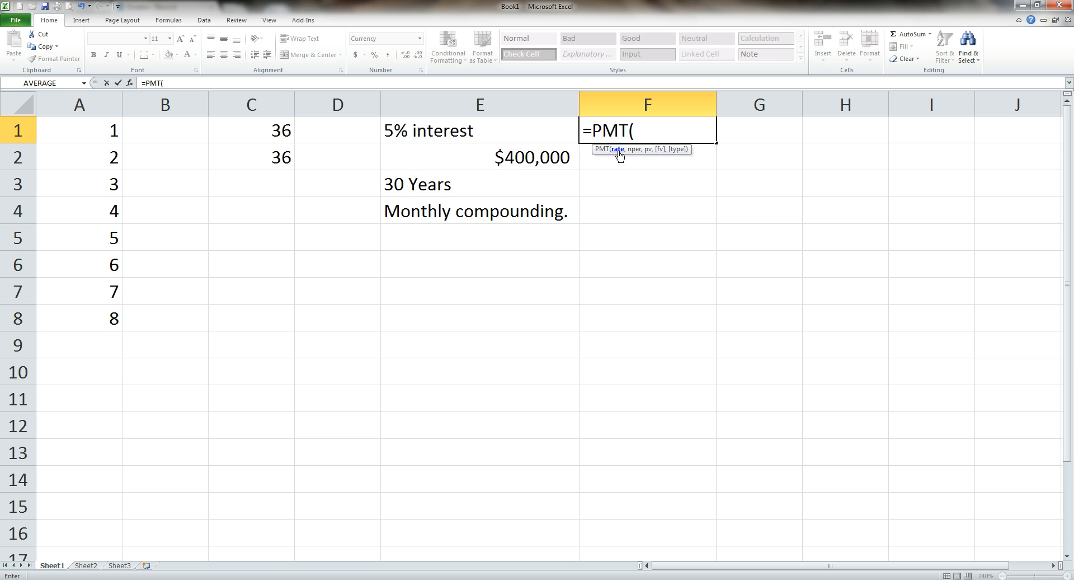
pyautogui.click(640, 130)
pyautogui.write('.05')
pyautogui.write('/12')
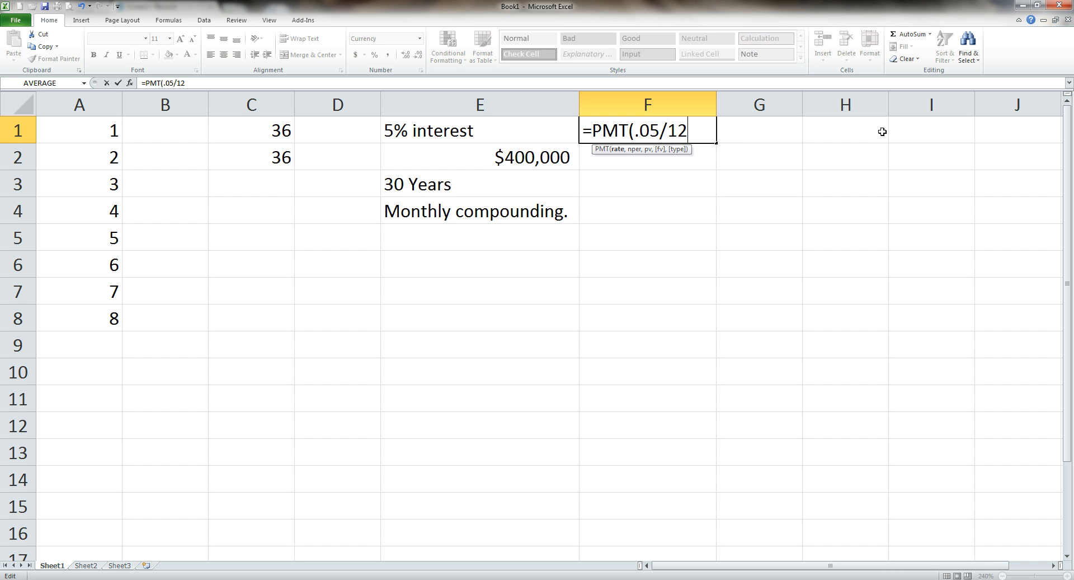
# - Add 30*12 as the number of periods and 400000 as the present value to the PMT formula
pyautogui.write(',')
pyautogui.write('30*1')
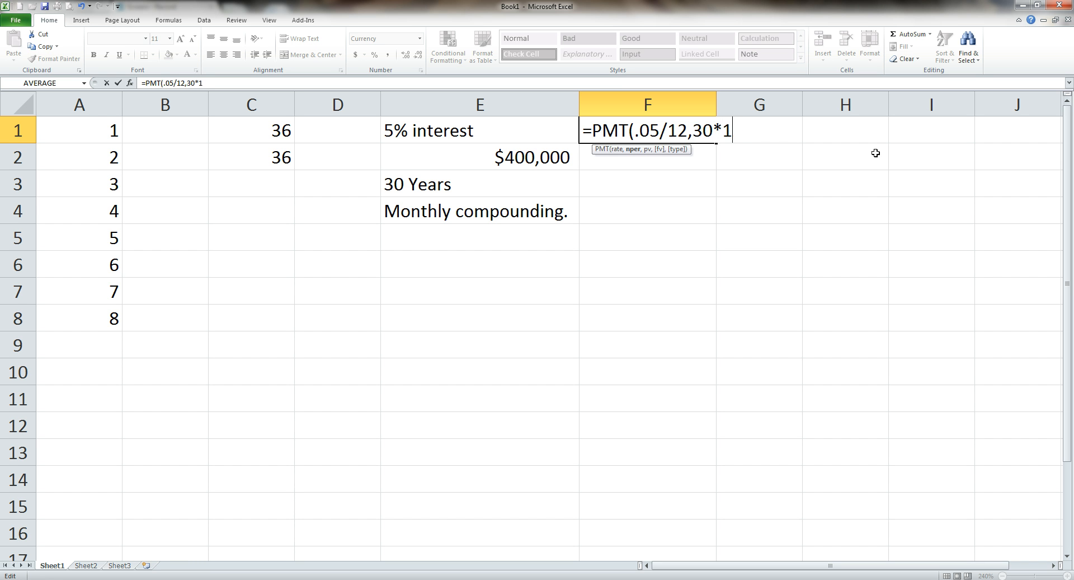
pyautogui.write('2,')
pyautogui.write('400000')
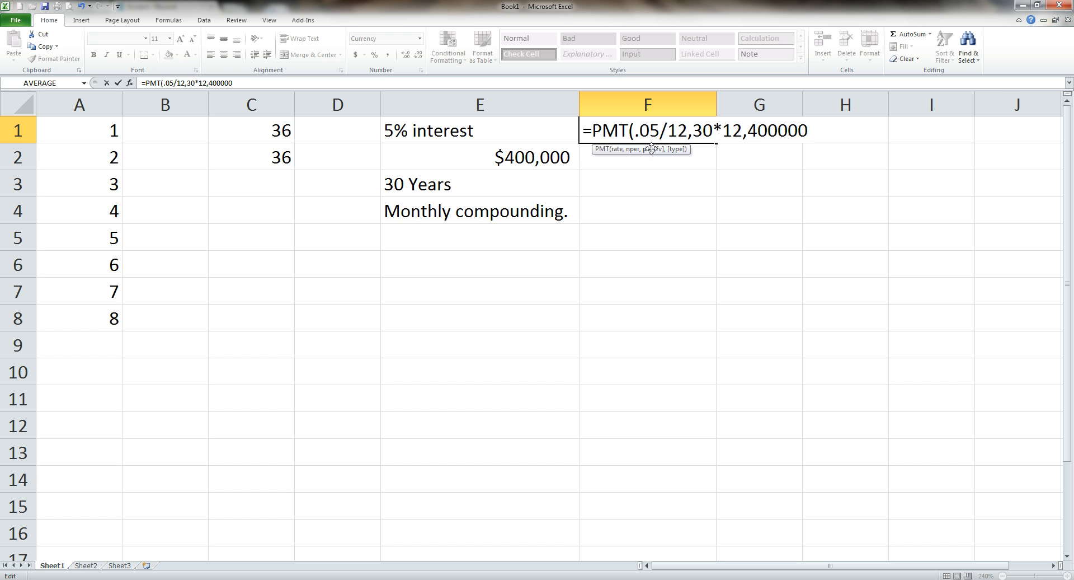
pyautogui.write(',')
pyautogui.write('0,')
pyautogui.press('BackSpace')
pyautogui.press('BackSpace')
pyautogui.press('BackSpace')
# - Close the PMT formula after the present value, omitting the optional arguments, and enter it in cell F1
pyautogui.write(')')
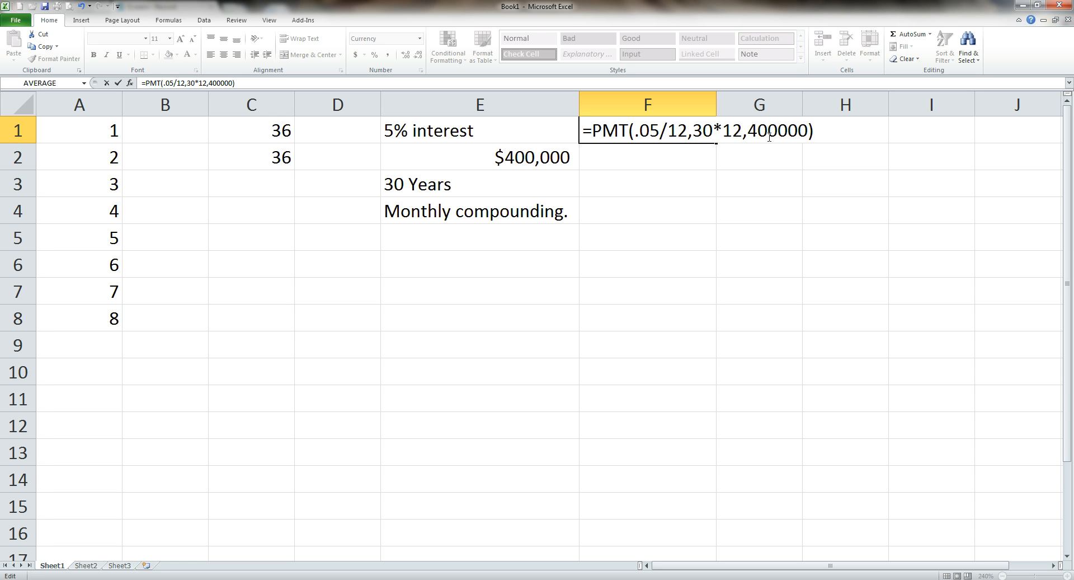
pyautogui.press('Return')
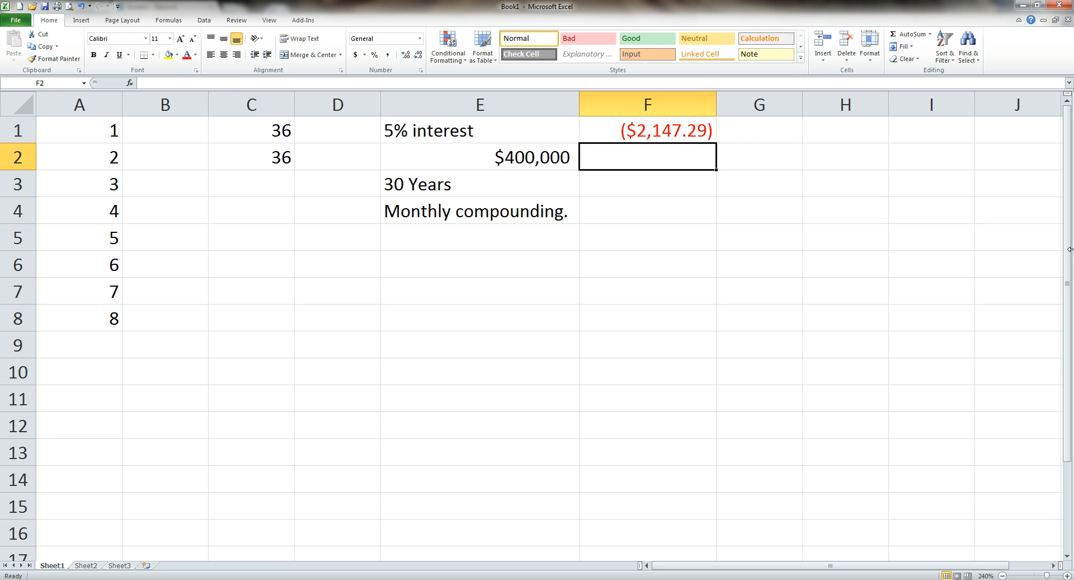
# - Format the payment in cell F1 as currency with negative numbers in the black -$1,234.10 style
pyautogui.click(640, 135)
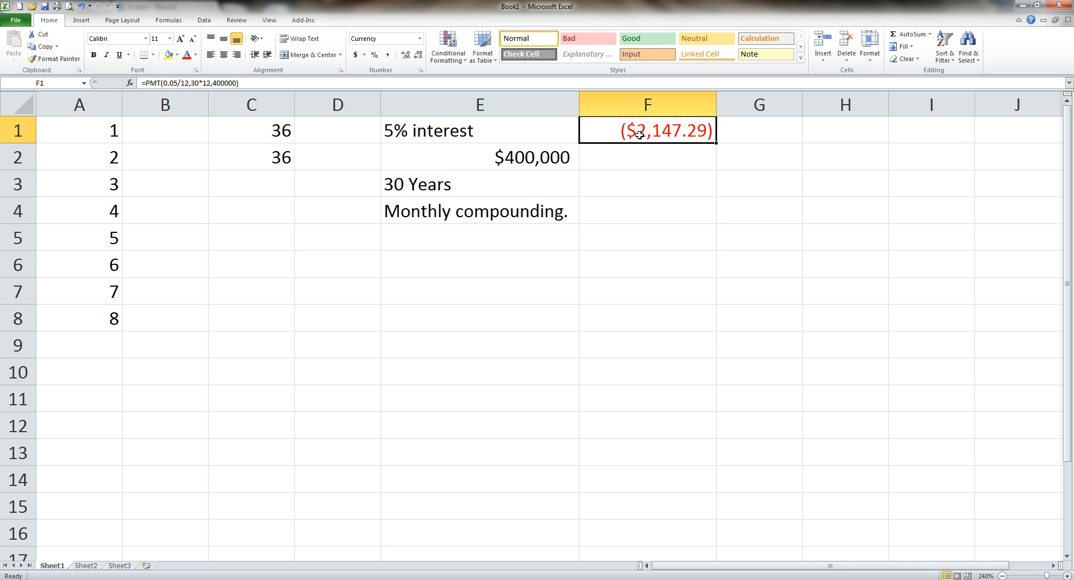
pyautogui.click(670, 175)
pyautogui.click(638, 137)
pyautogui.rightClick(632, 133)
pyautogui.press('Escape')
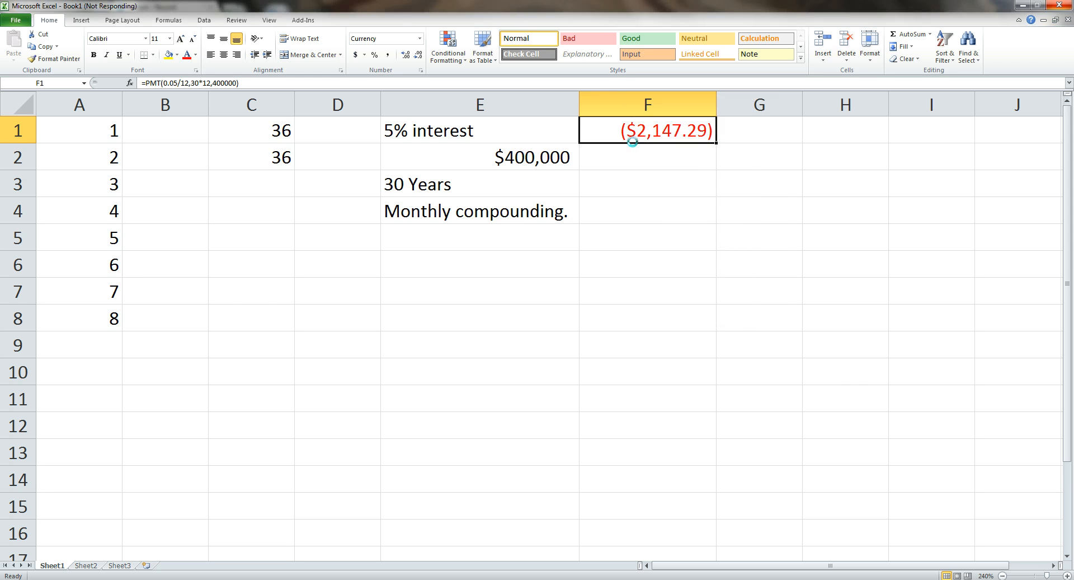
pyautogui.hotkey('ctrl', '1')
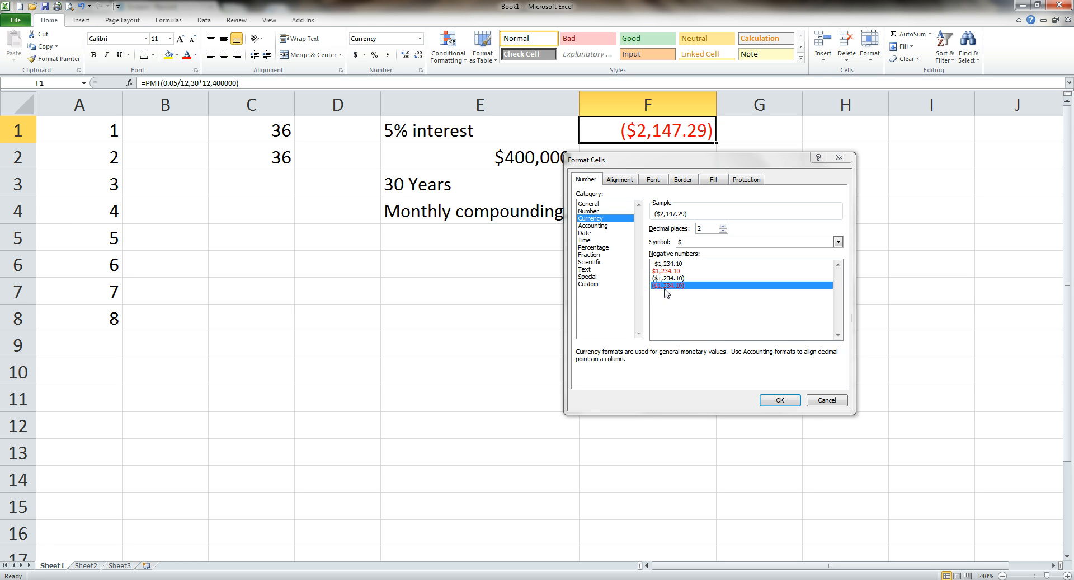
pyautogui.click(680, 263)
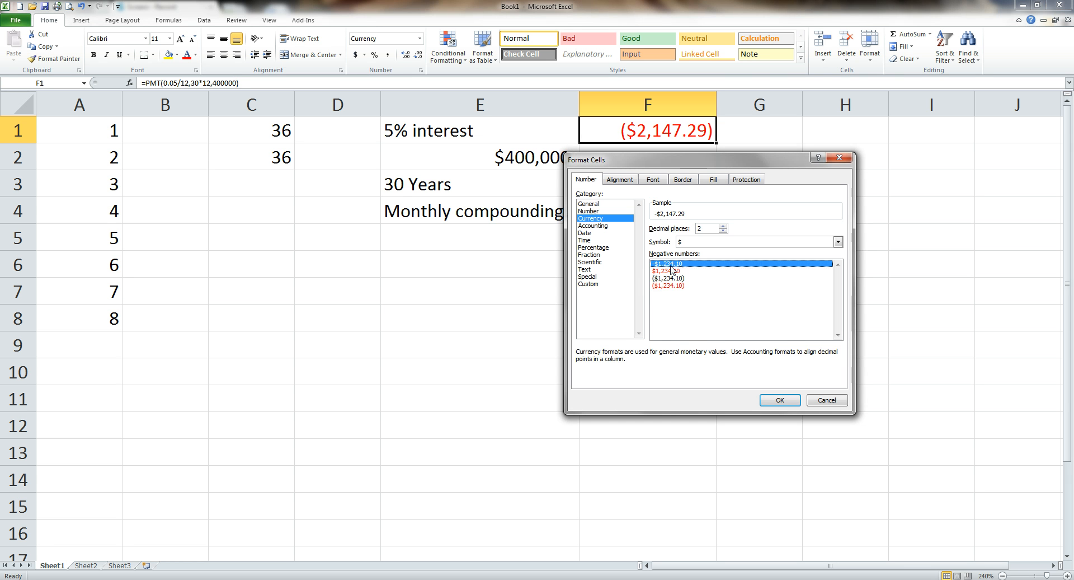
pyautogui.click(779, 399)
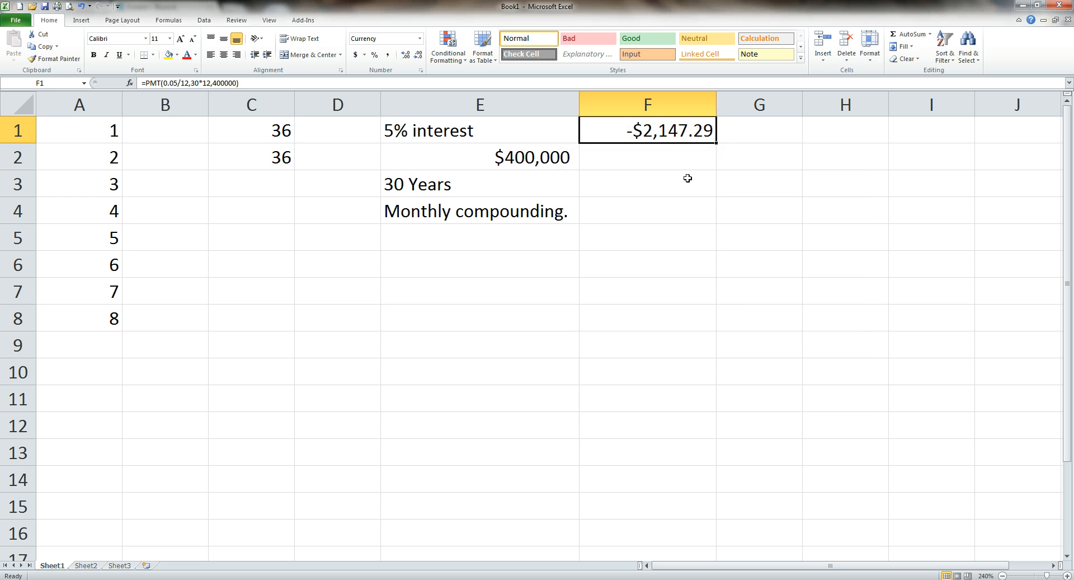
pyautogui.click(688, 178)
pyautogui.click(665, 134)
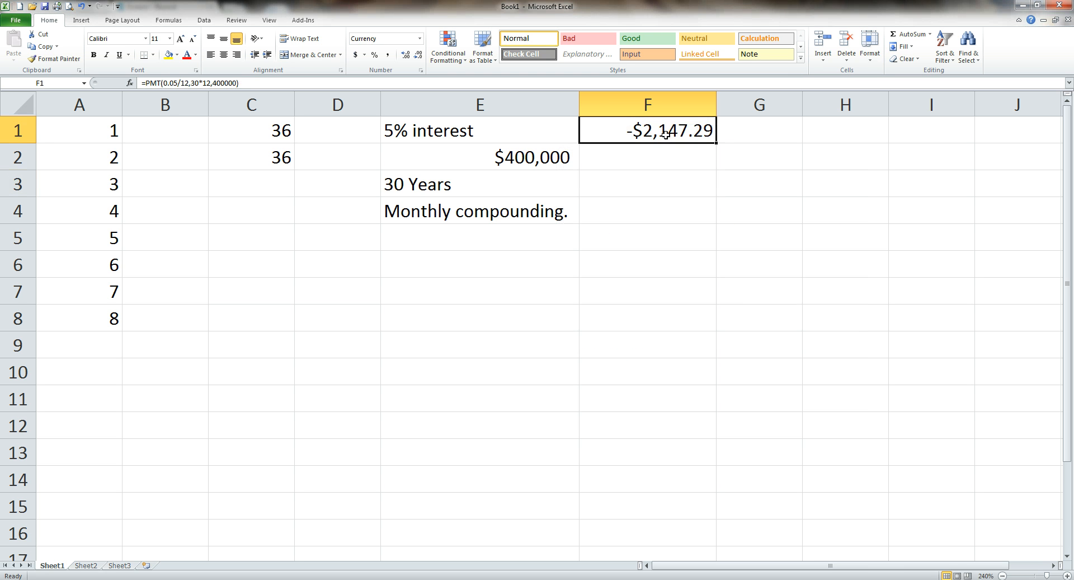